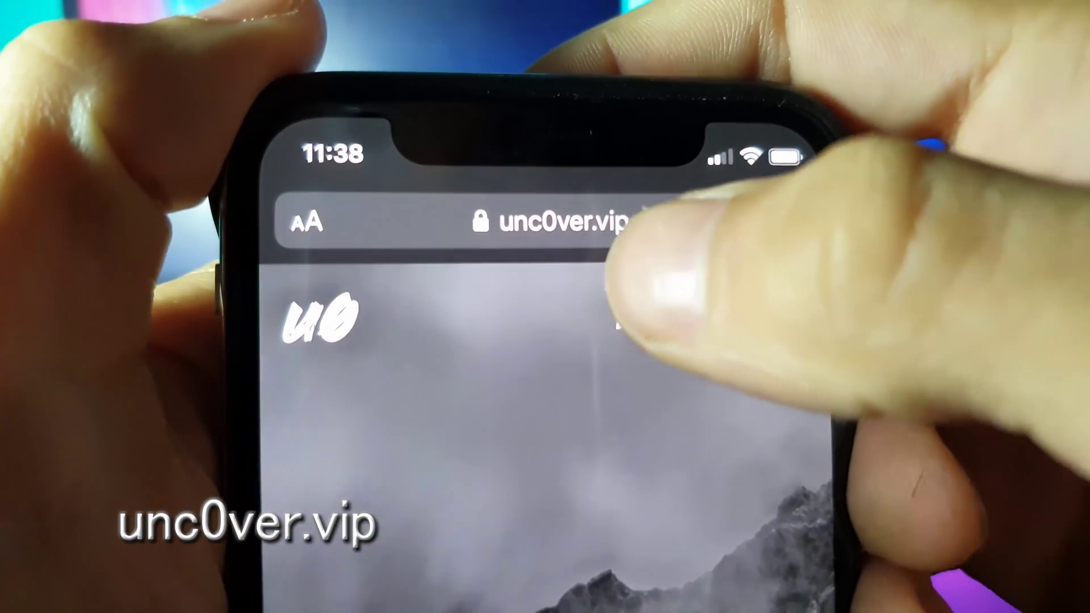
Load unc0ver.vip in Safari and allow its configuration profile download.
{"action": "left_click", "coordinate": [596, 190]}
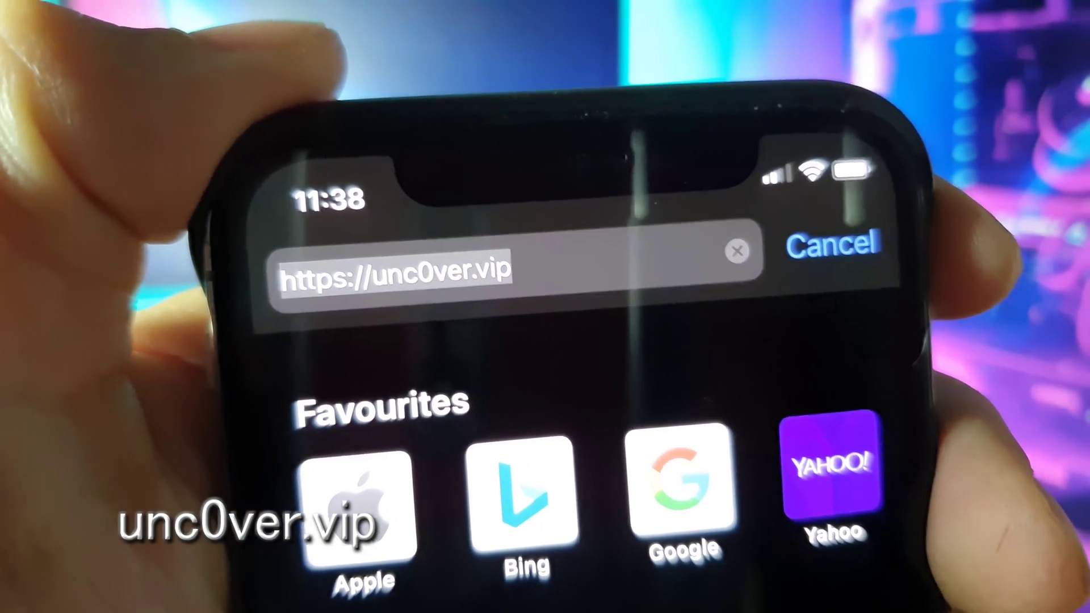
{"action": "type", "text": "u"}
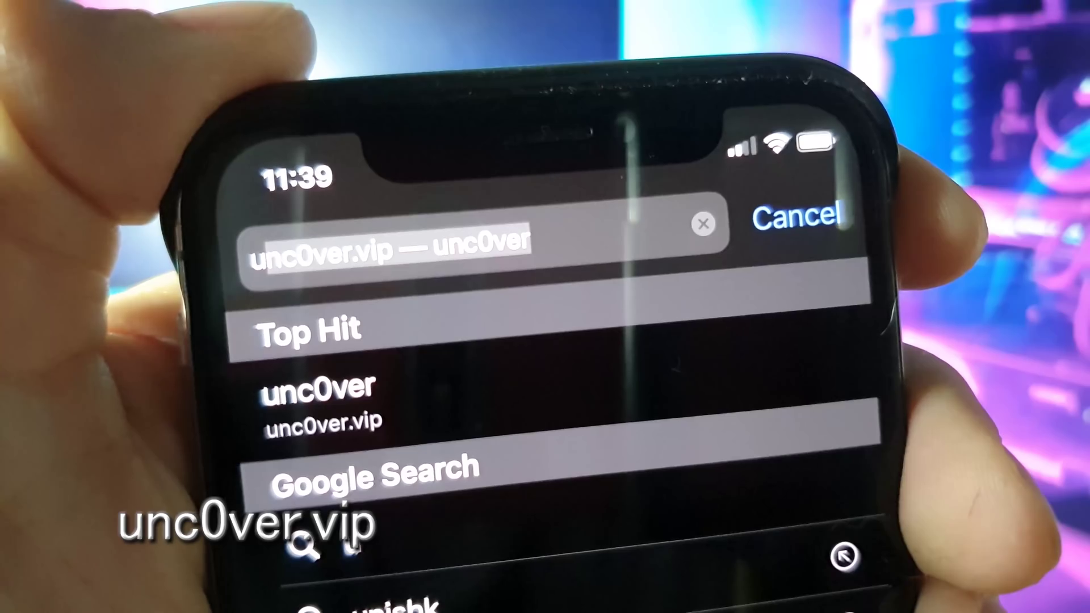
{"action": "type", "text": "nc0"}
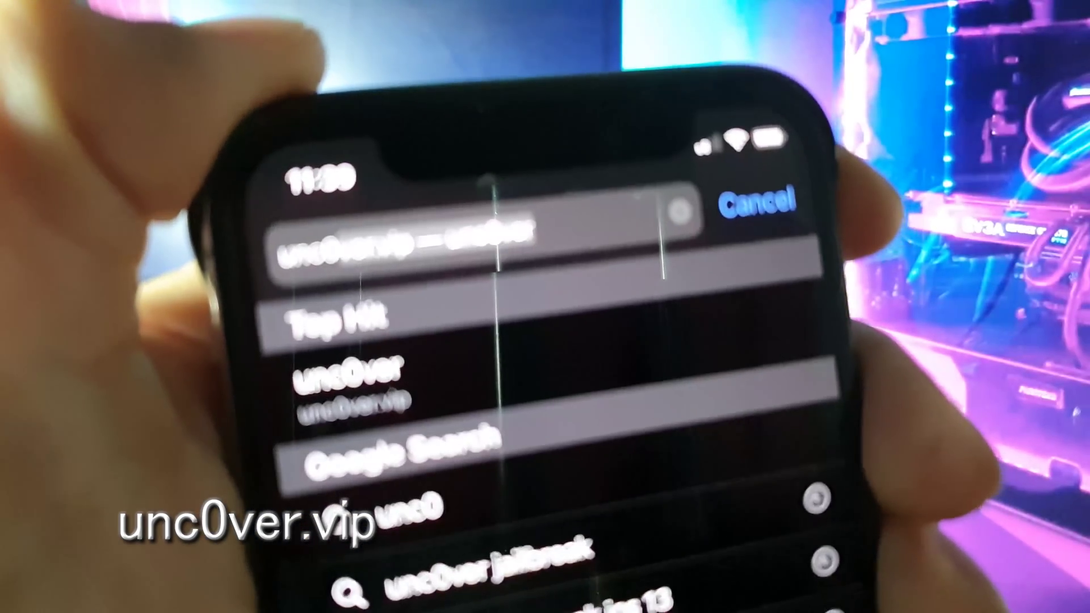
{"action": "type", "text": "ver.v"}
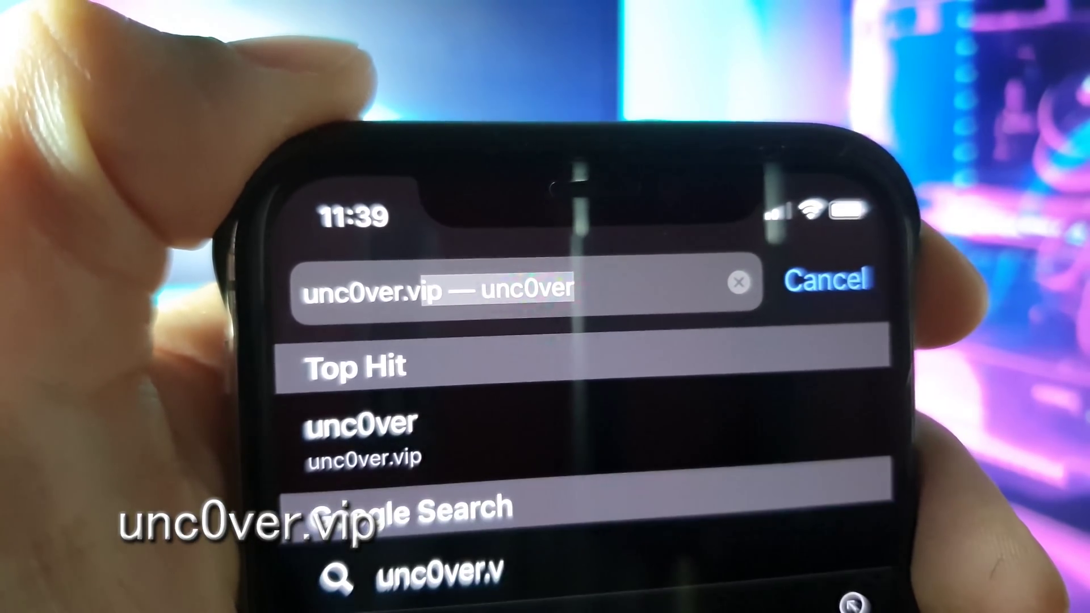
{"action": "type", "text": "ip"}
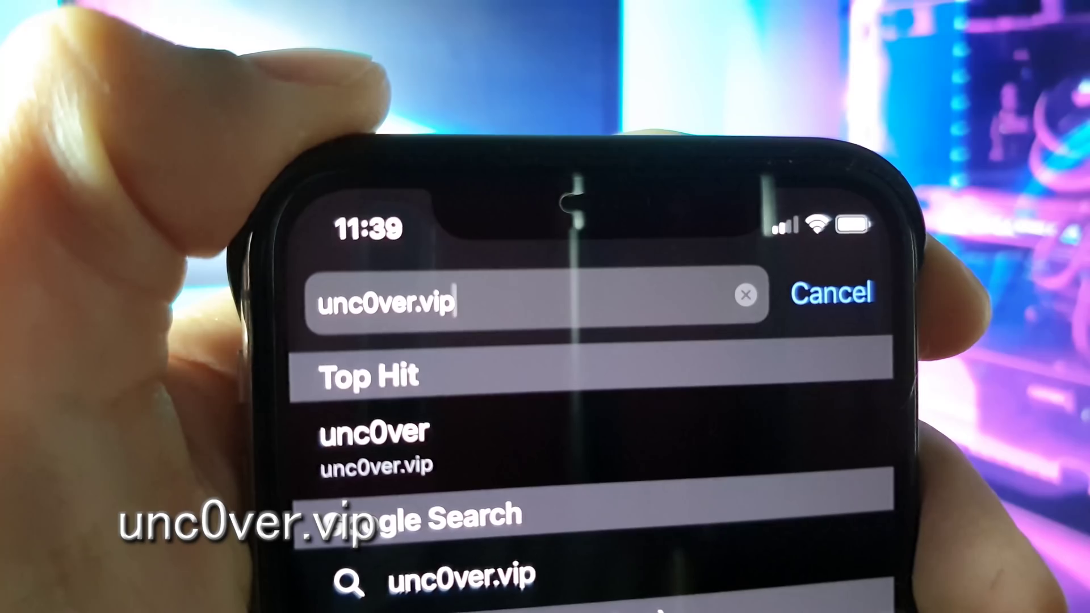
{"action": "key", "text": "Return"}
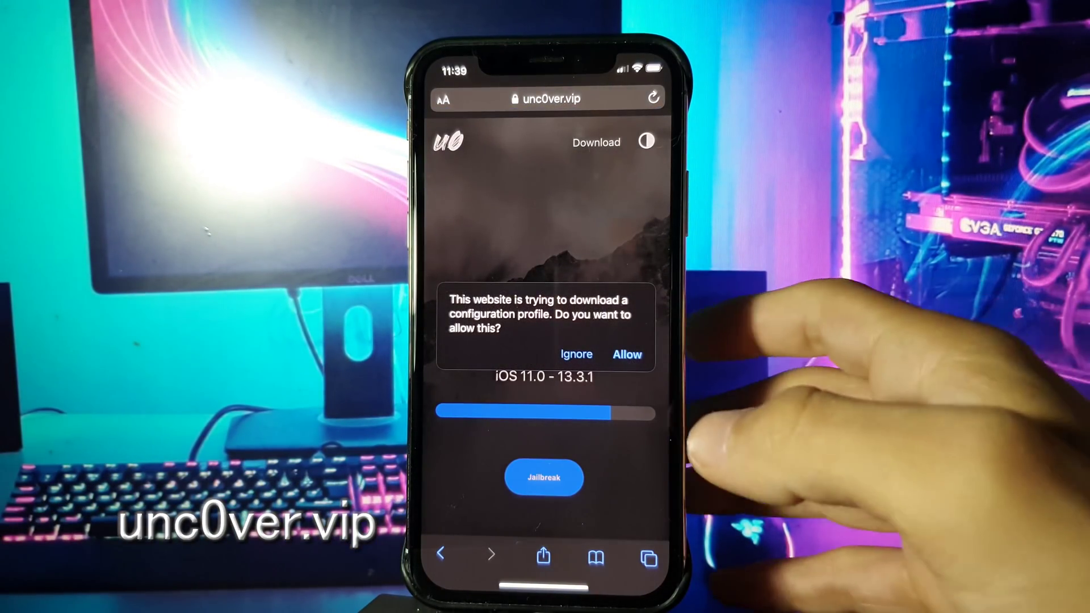
{"action": "left_click", "coordinate": [620, 354]}
{"action": "left_click", "coordinate": [597, 355]}
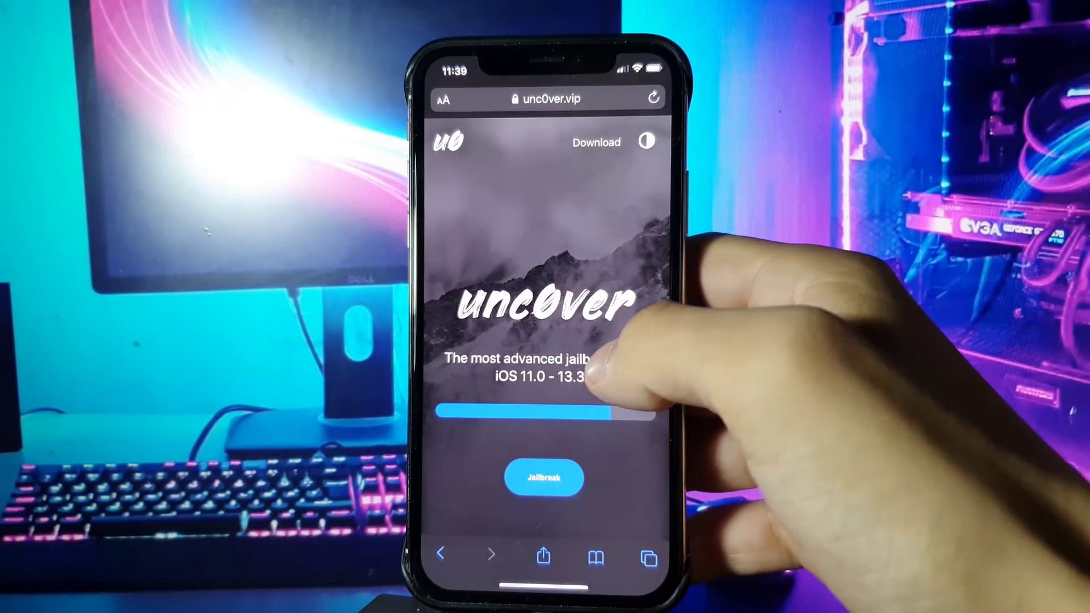
Go home and open the downloaded unc0ver profile under Settings > General > Profiles.
{"action": "left_click_drag", "start_coordinate": [544, 586], "coordinate": [543, 426]}
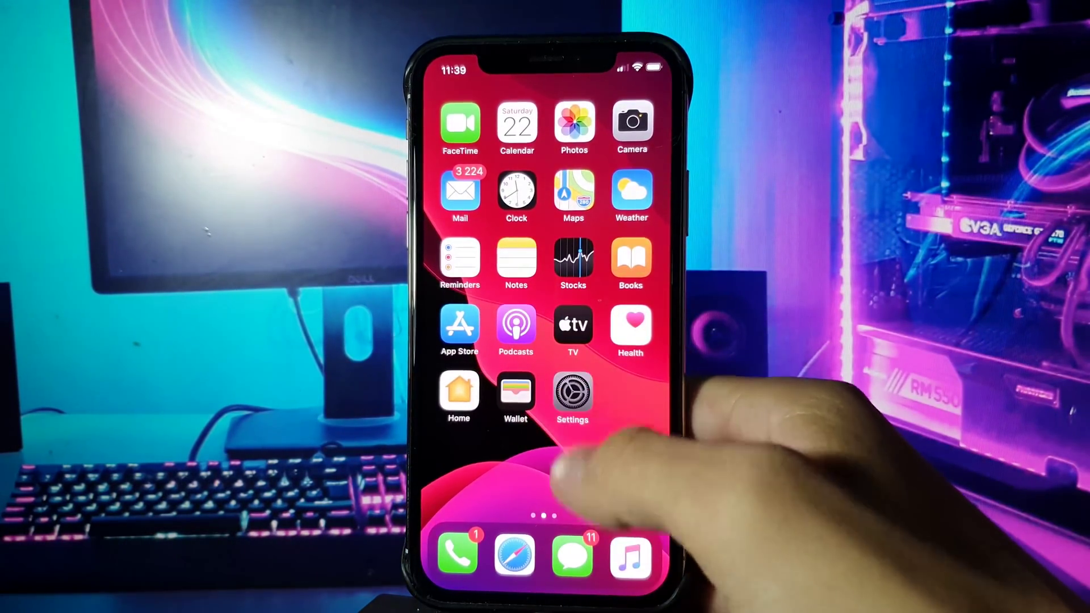
{"action": "left_click", "coordinate": [572, 389]}
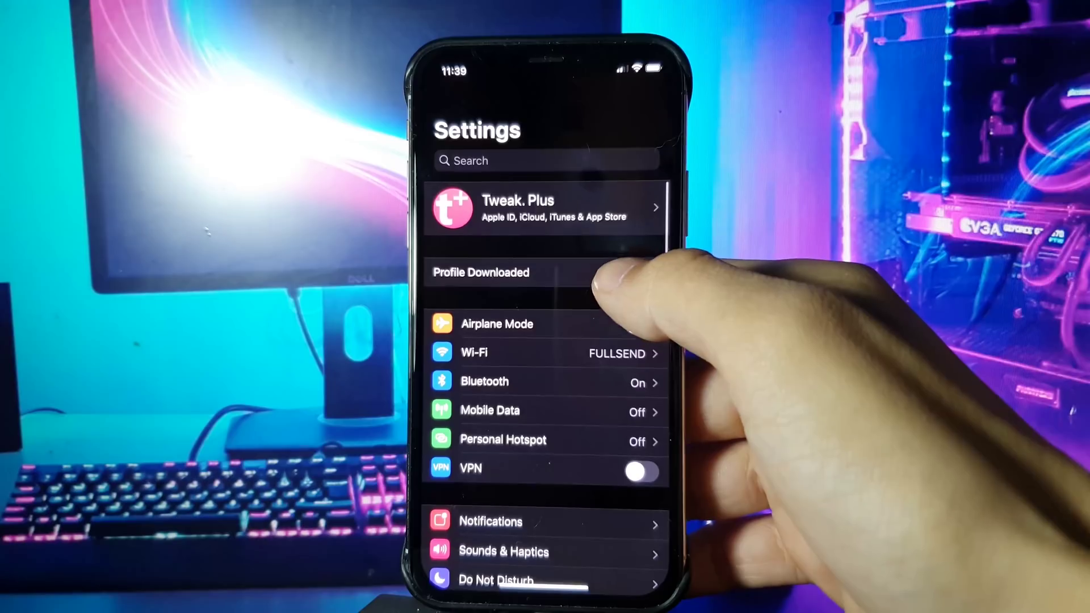
{"action": "scroll", "coordinate": [600, 277], "scroll_direction": "down", "scroll_amount": 5}
{"action": "left_click", "coordinate": [585, 450]}
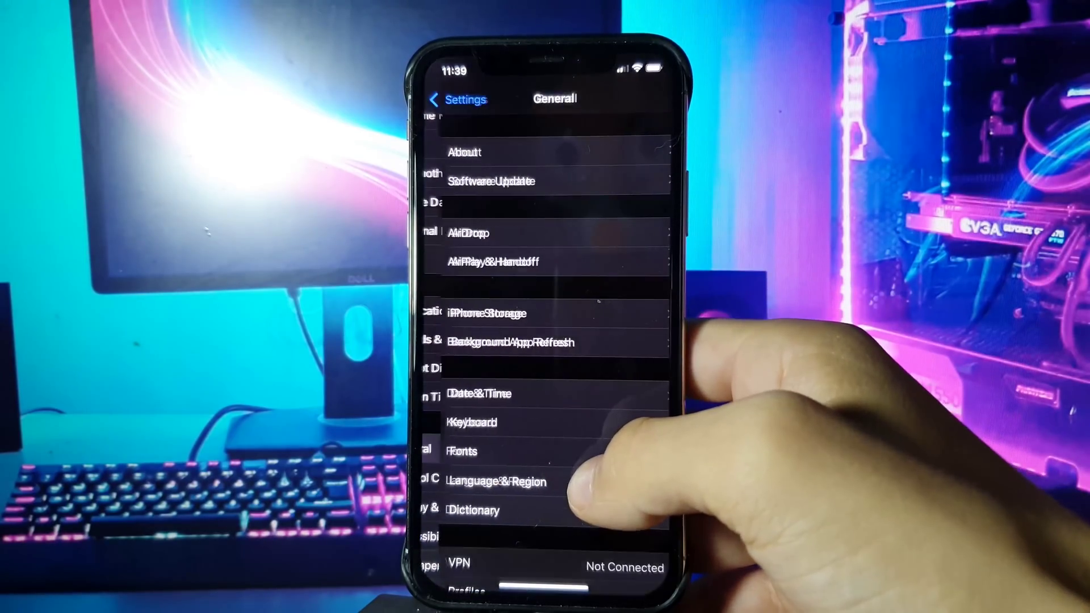
{"action": "scroll", "coordinate": [567, 411], "scroll_direction": "down", "scroll_amount": 2}
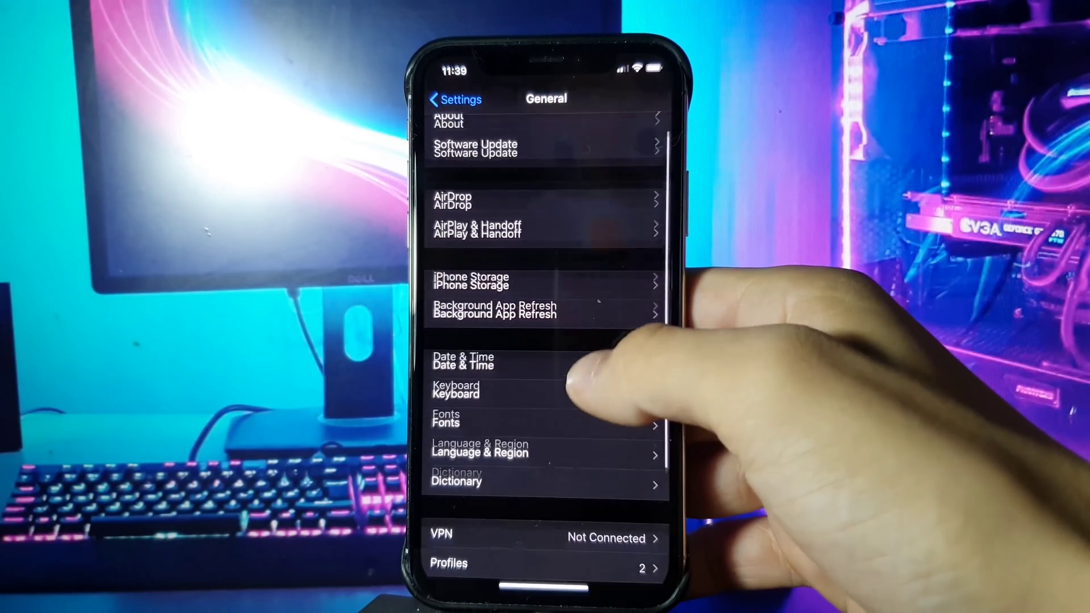
{"action": "left_click", "coordinate": [597, 507]}
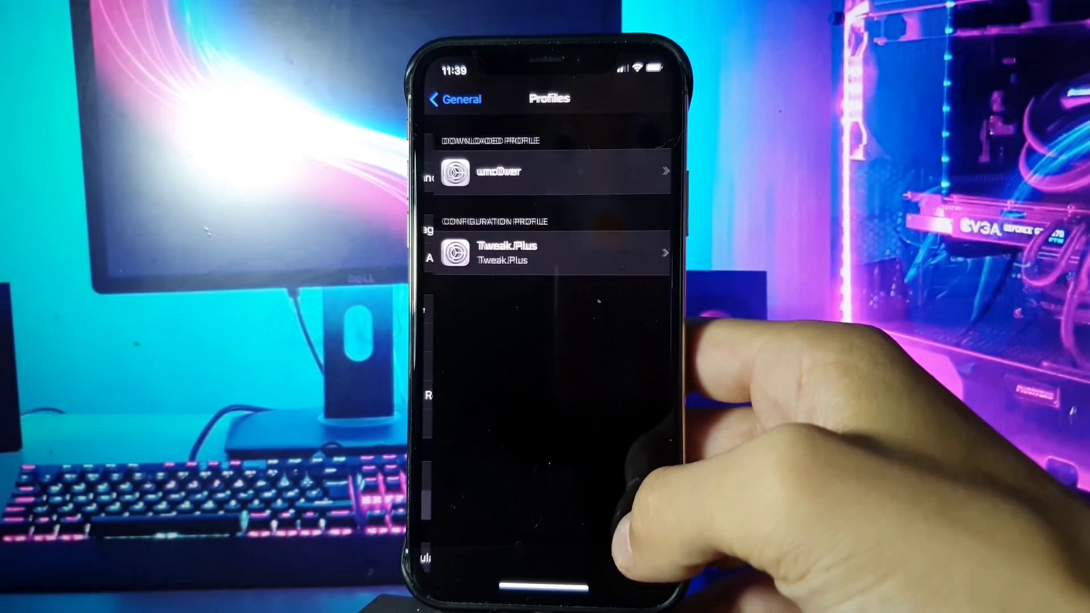
{"action": "left_click", "coordinate": [597, 171]}
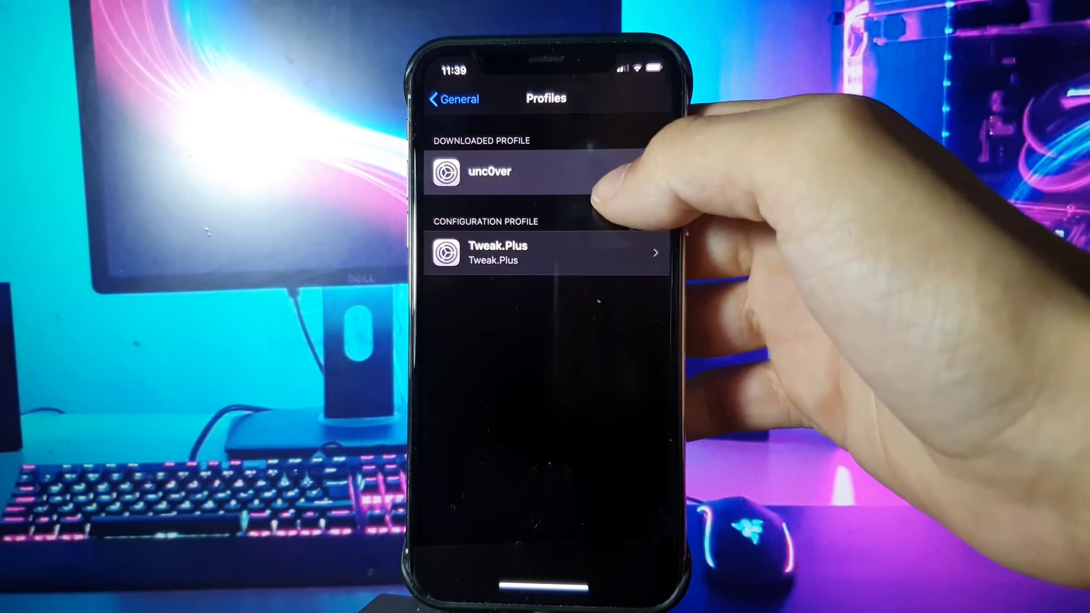
Install the unsigned unc0ver profile past the warning, then return home.
{"action": "left_click", "coordinate": [644, 97]}
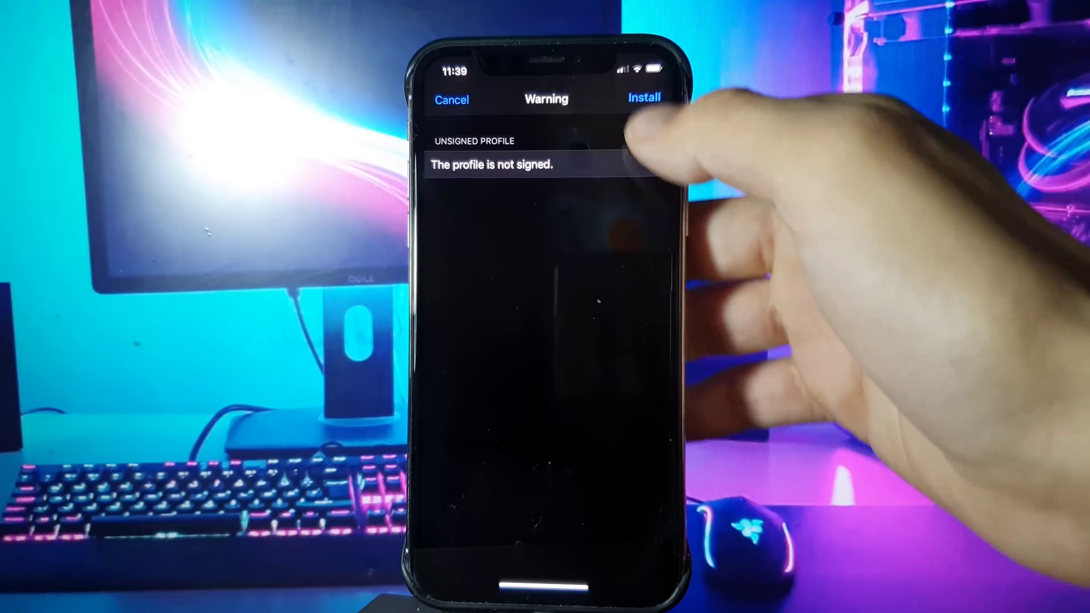
{"action": "left_click", "coordinate": [644, 97]}
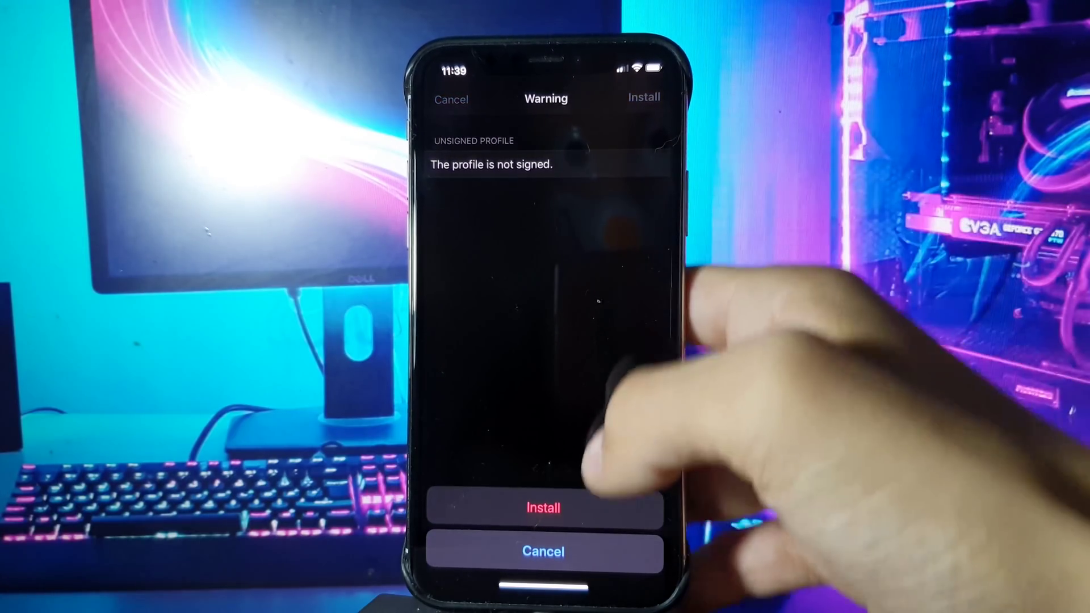
{"action": "left_click", "coordinate": [543, 508]}
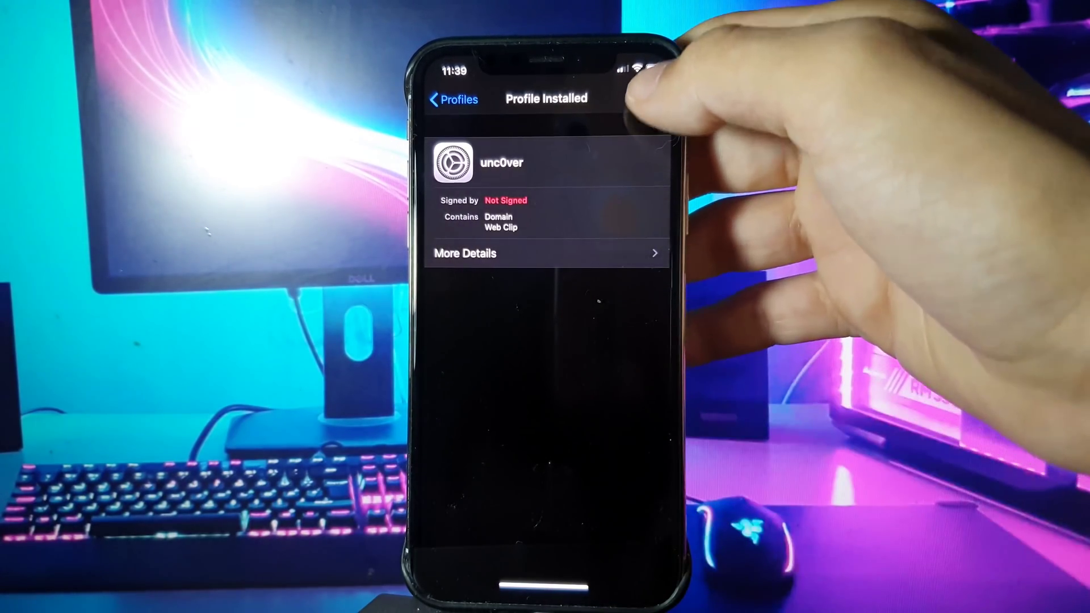
{"action": "left_click", "coordinate": [645, 97]}
{"action": "left_click_drag", "start_coordinate": [543, 587], "coordinate": [543, 383]}
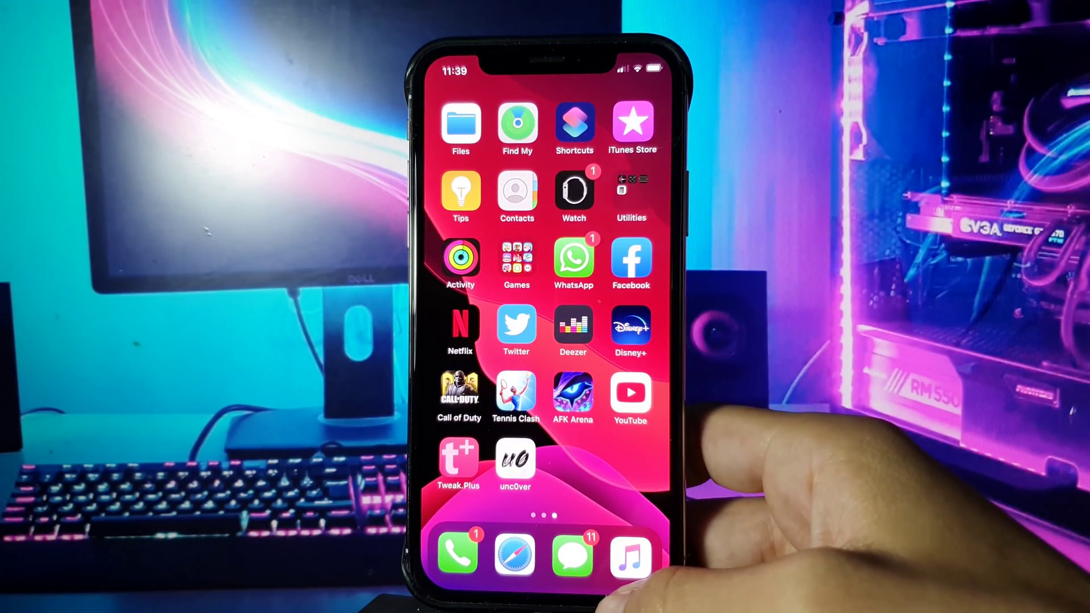
Launch the unc0ver web clip and confirm starting the jailbreak.
{"action": "left_click", "coordinate": [515, 460]}
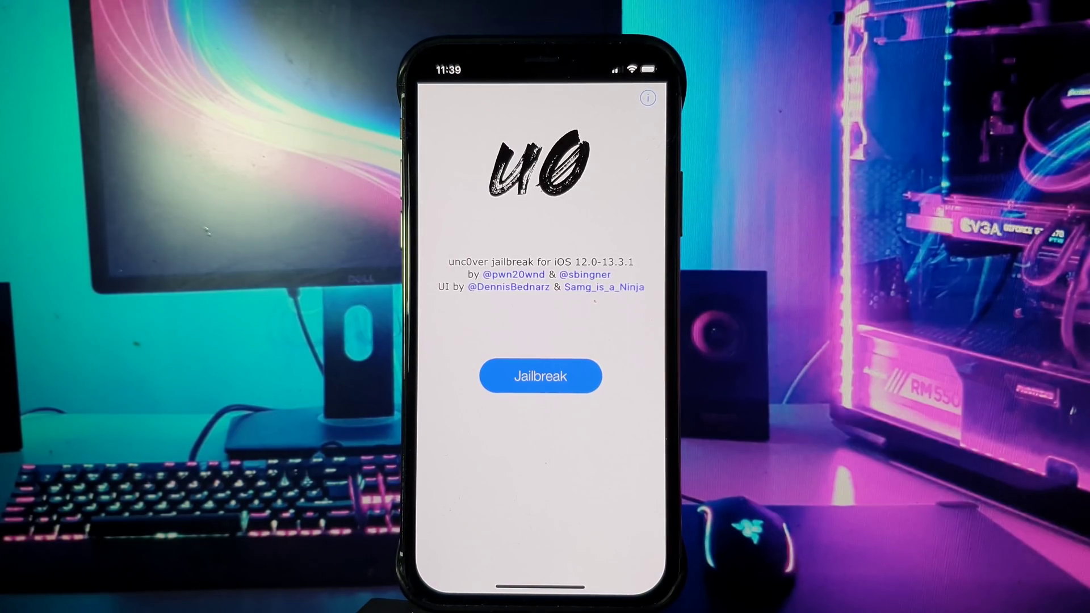
{"action": "left_click", "coordinate": [540, 376]}
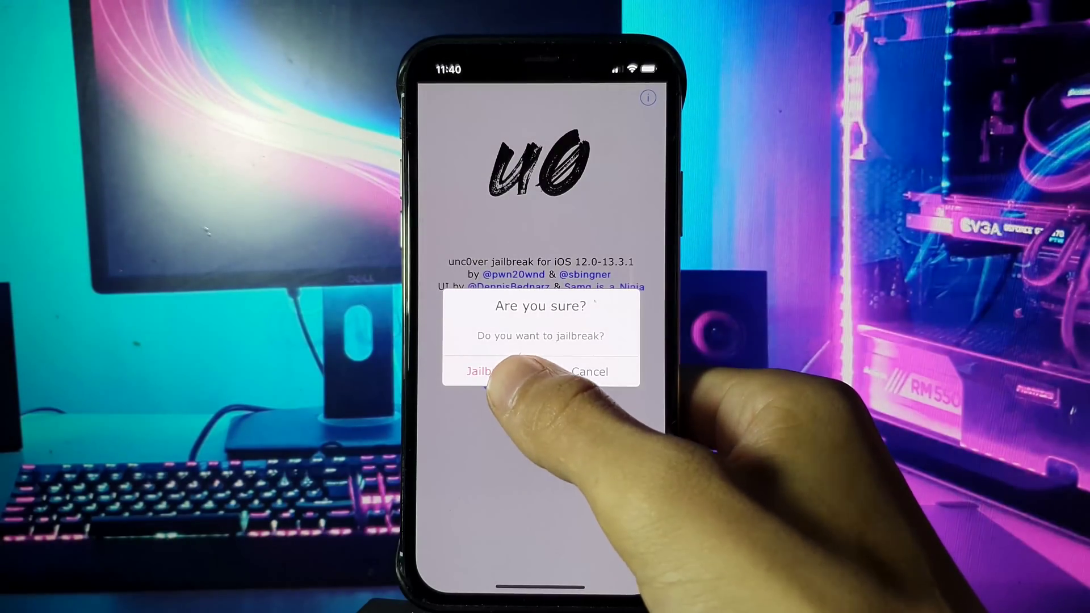
{"action": "left_click", "coordinate": [488, 371]}
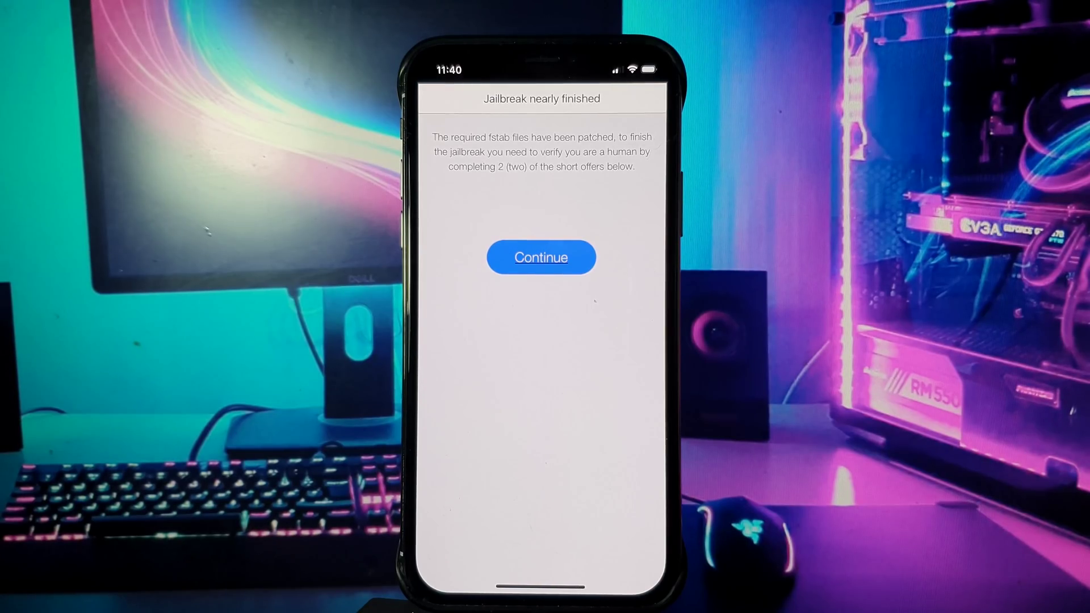
Continue to the offers and start the CyberGhost VPN App Store download.
{"action": "left_click", "coordinate": [541, 258]}
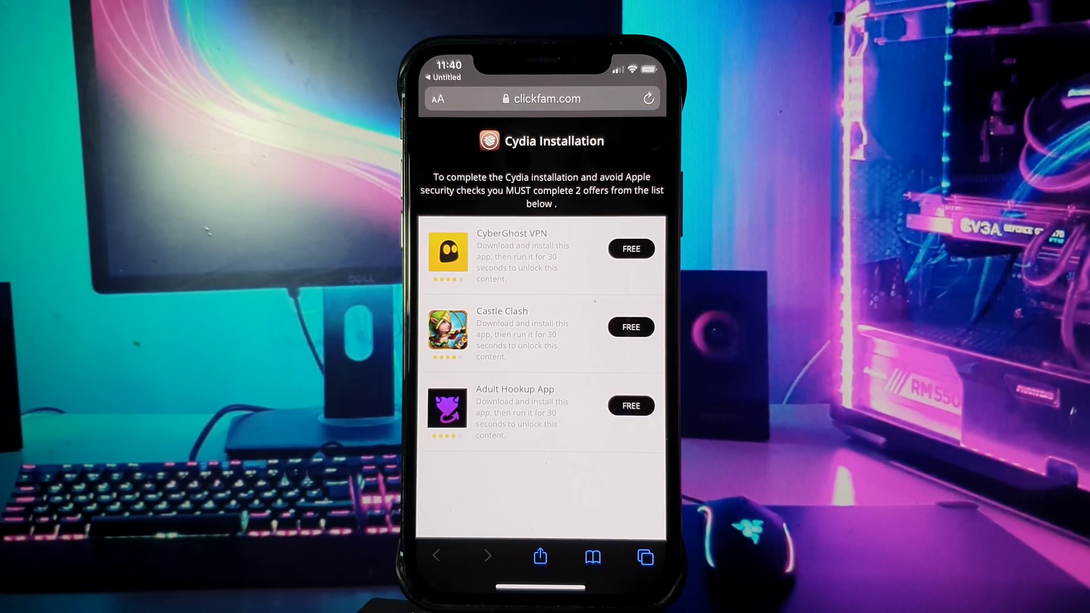
{"action": "left_click", "coordinate": [632, 248]}
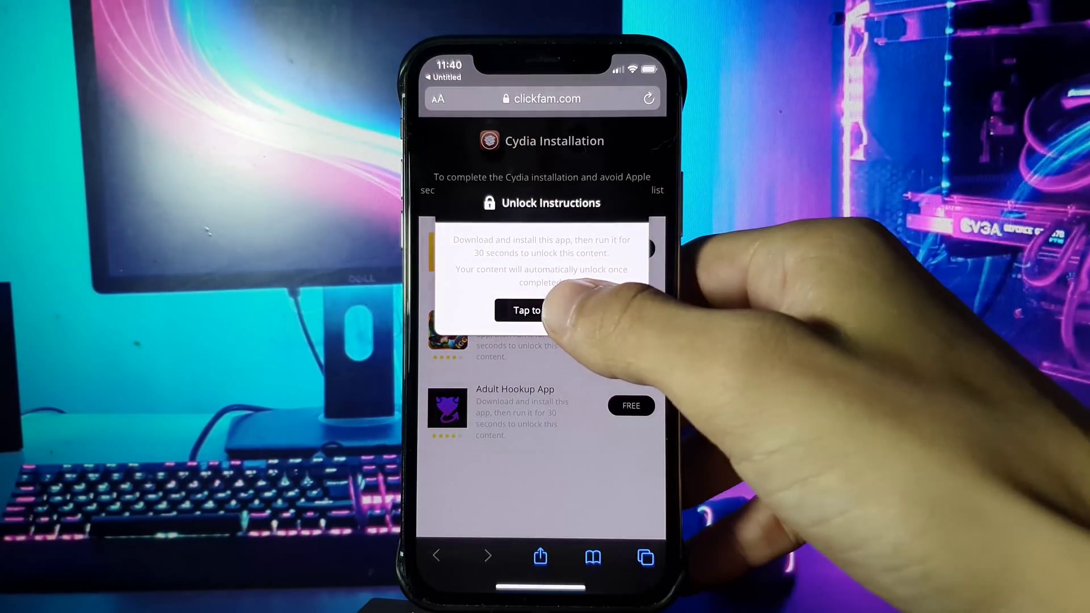
{"action": "left_click", "coordinate": [526, 311]}
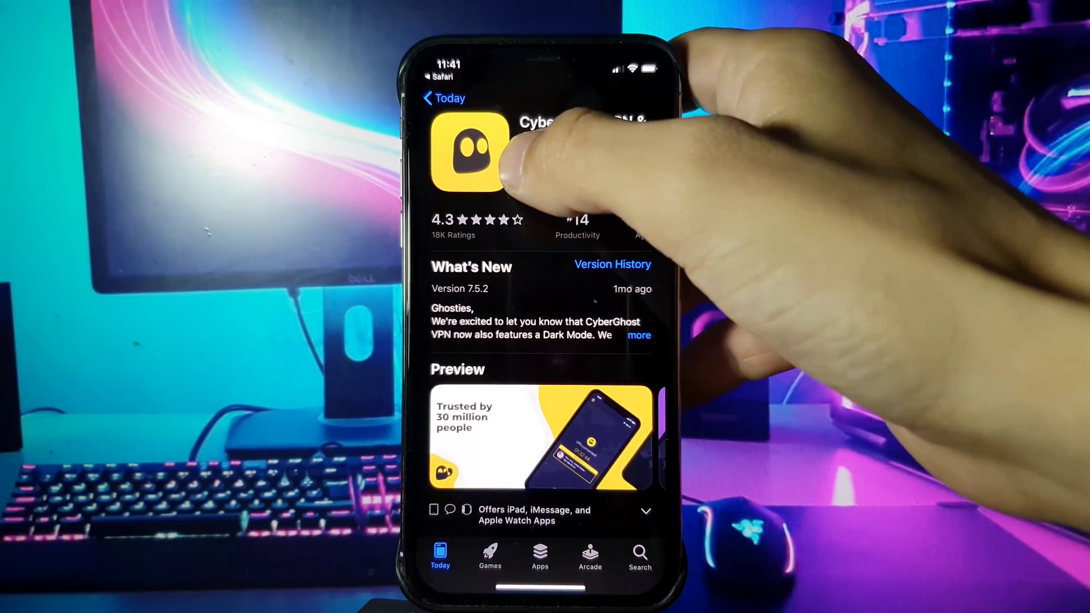
{"action": "left_click", "coordinate": [528, 181]}
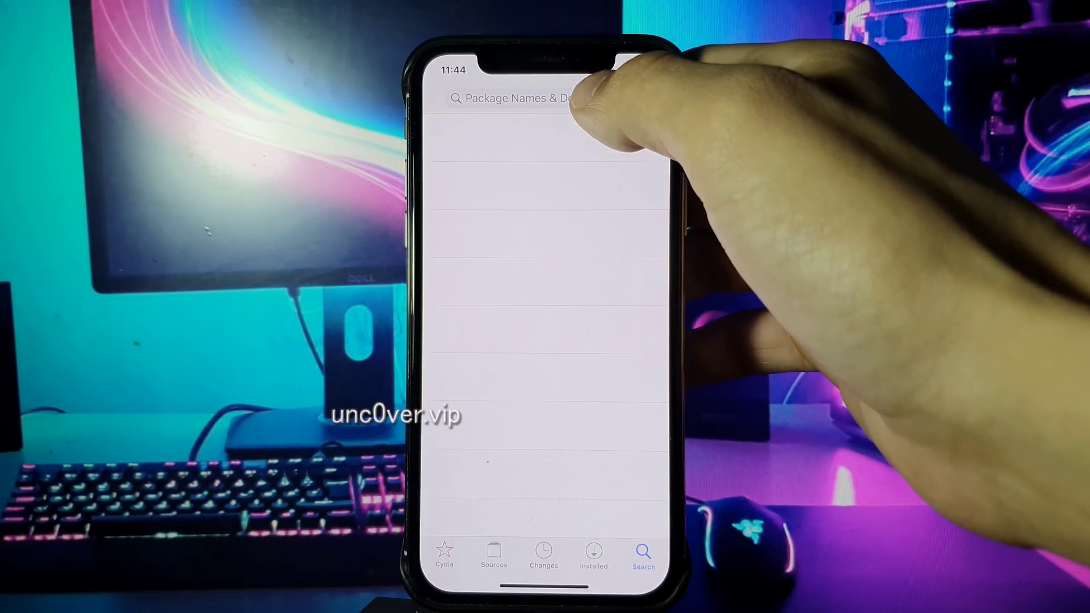
Search Cydia for 'veex', open the Veexillum 2.7 result and install it.
{"action": "left_click", "coordinate": [545, 98]}
{"action": "type", "text": "veex"}
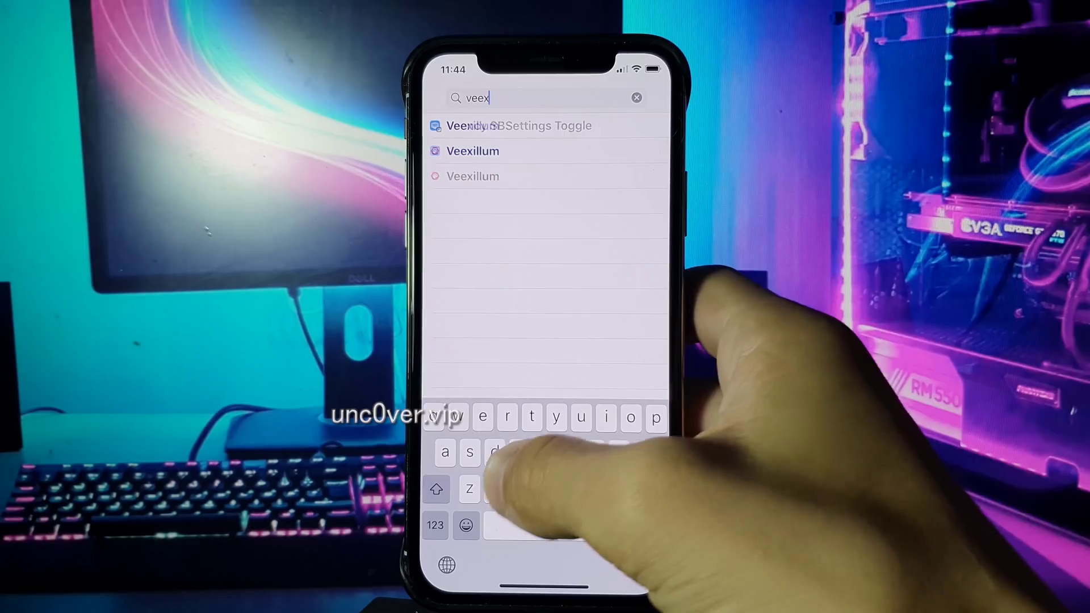
{"action": "left_click", "coordinate": [597, 126]}
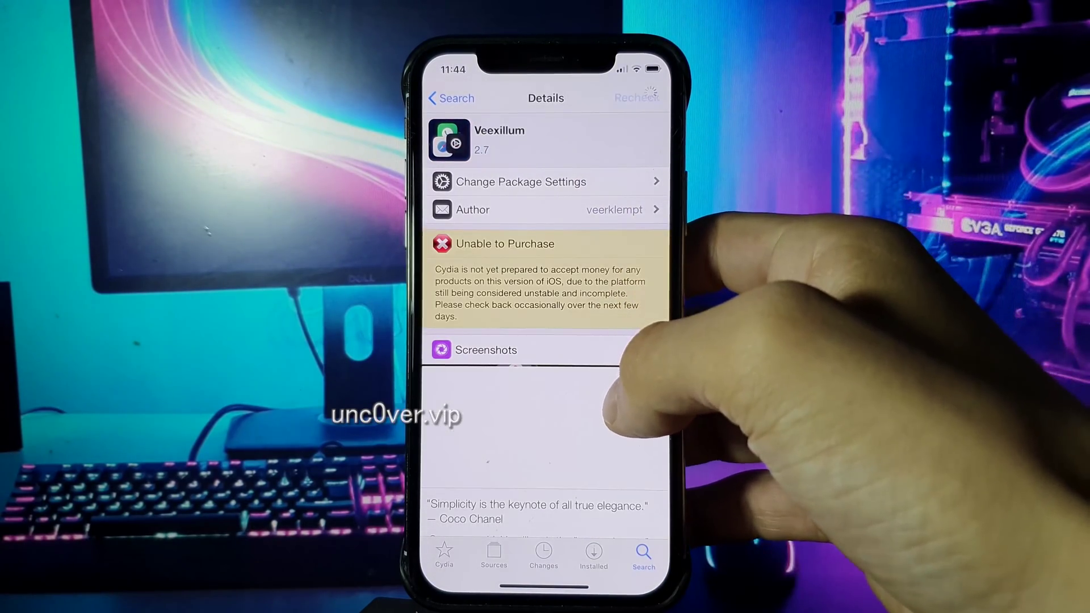
{"action": "scroll", "coordinate": [545, 384], "scroll_direction": "down", "scroll_amount": 3}
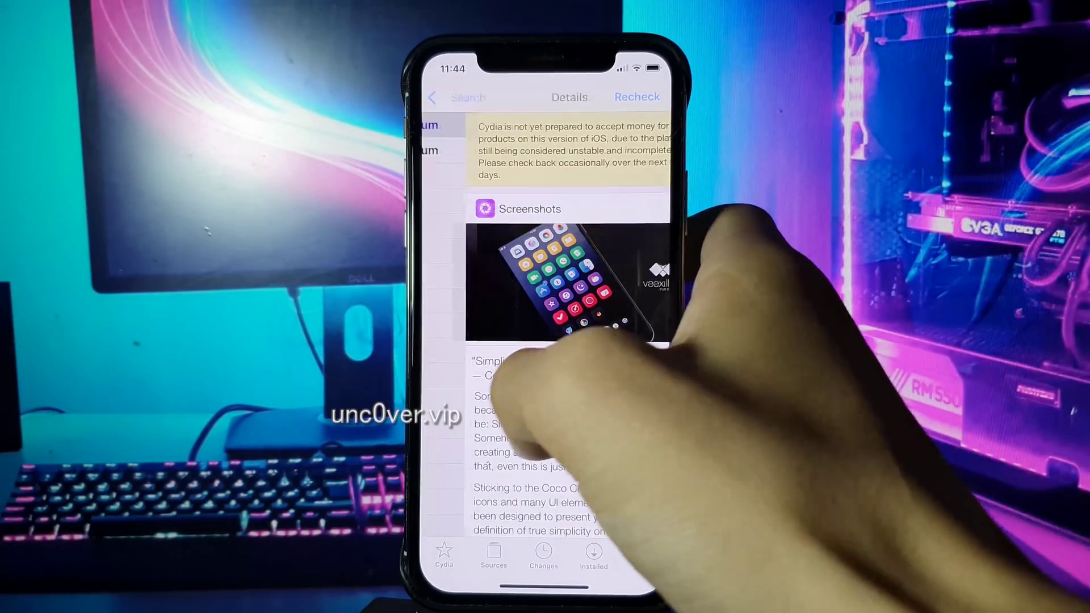
{"action": "left_click", "coordinate": [452, 97]}
{"action": "left_click", "coordinate": [554, 150]}
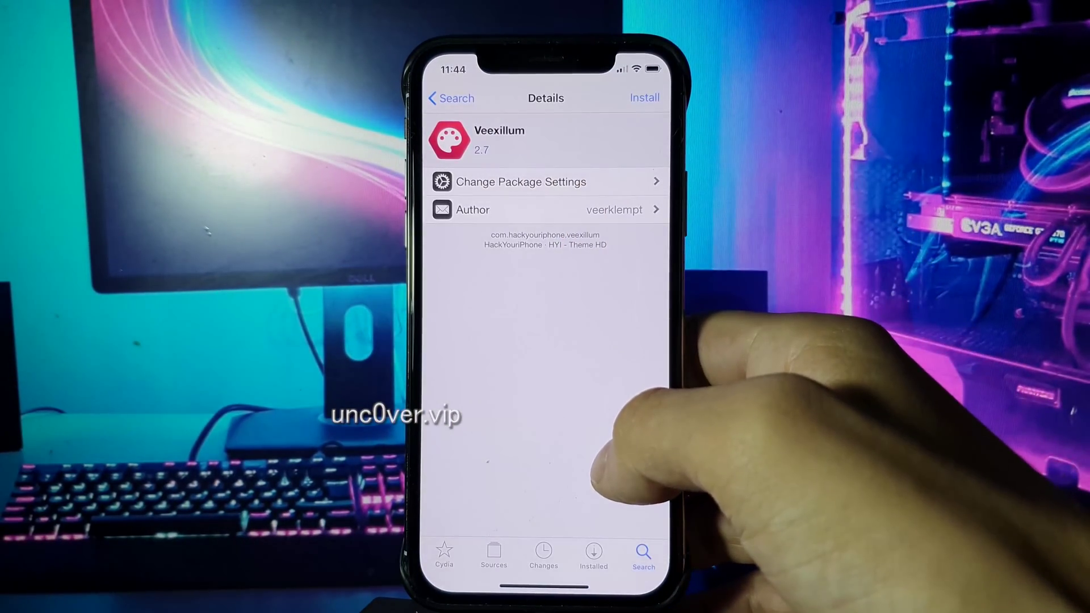
{"action": "scroll", "coordinate": [546, 384], "scroll_direction": "down", "scroll_amount": 5}
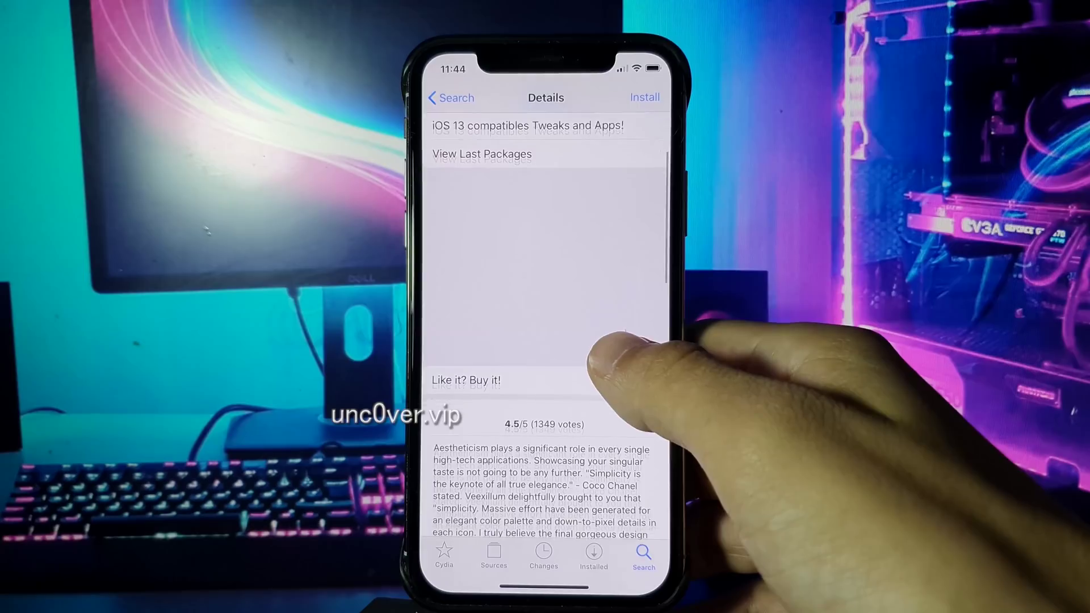
{"action": "scroll", "coordinate": [545, 383], "scroll_direction": "up", "scroll_amount": 5}
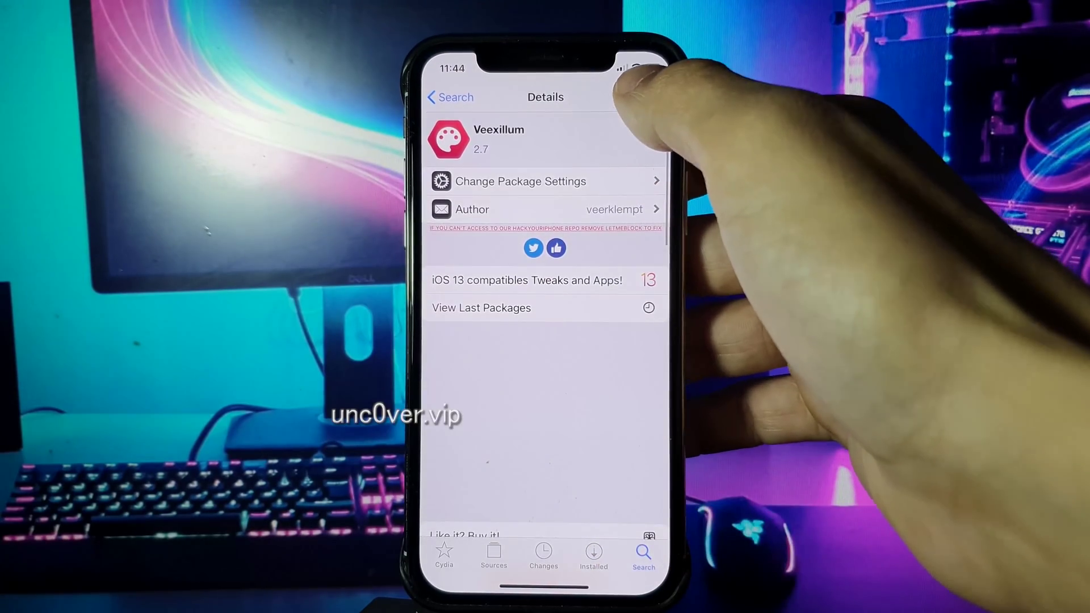
{"action": "left_click", "coordinate": [645, 97]}
{"action": "left_click", "coordinate": [645, 97]}
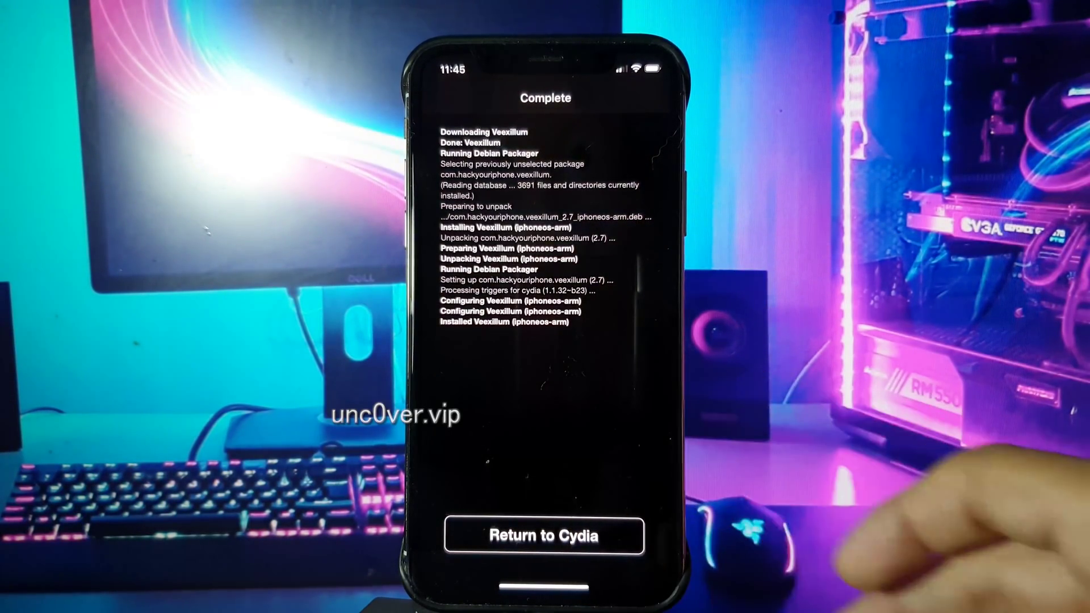
{"action": "left_click", "coordinate": [544, 536]}
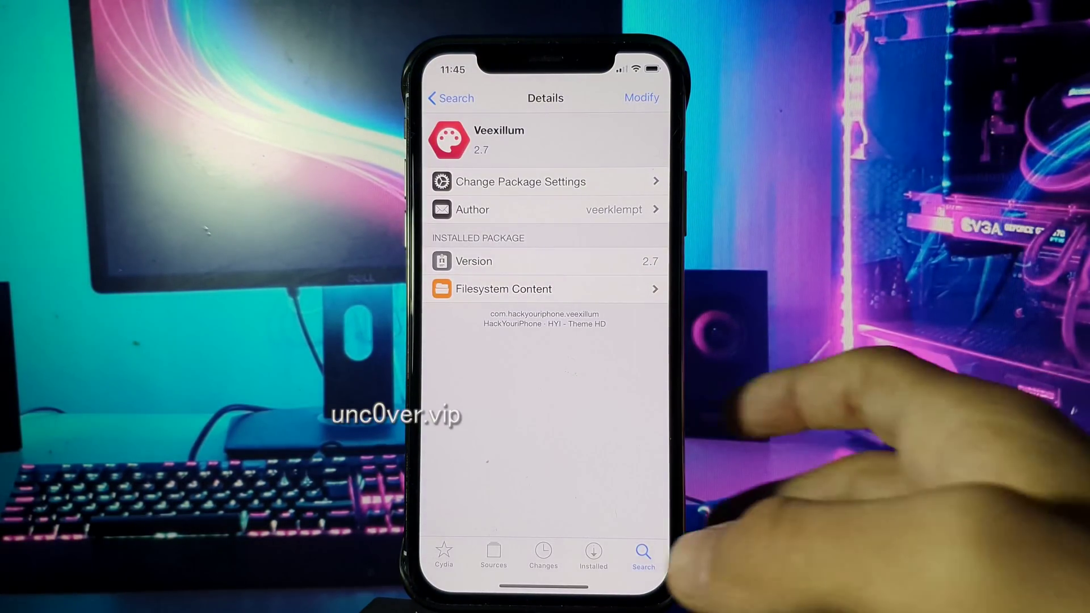
Swipe home to view the Veexillum-themed app icons, including Cydia.
{"action": "left_click_drag", "start_coordinate": [546, 586], "coordinate": [546, 426]}
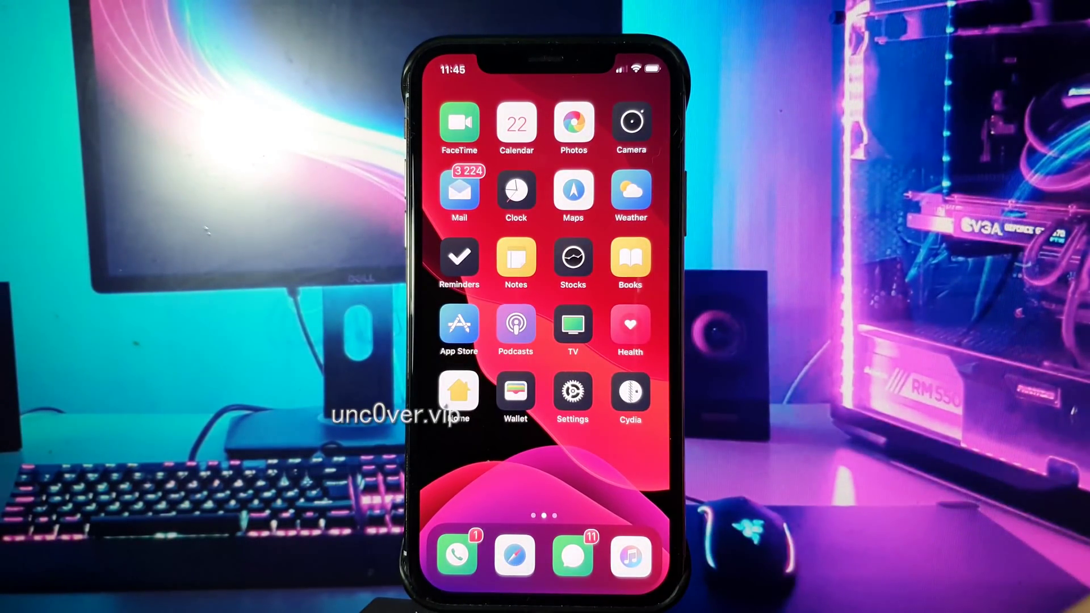